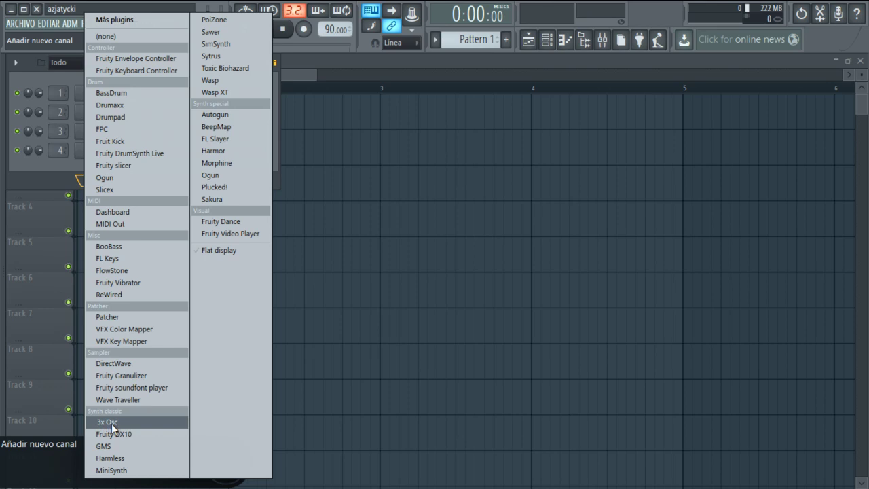
Step: Add a 3x Osc channel with the second oscillator's coarse pitch set to 0, and open its piano roll
click(111, 423)
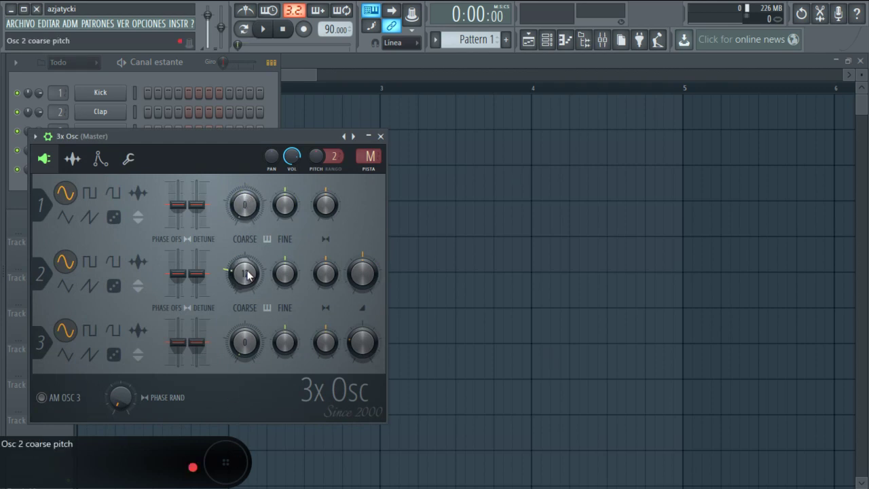
drag(246, 272, 235, 318)
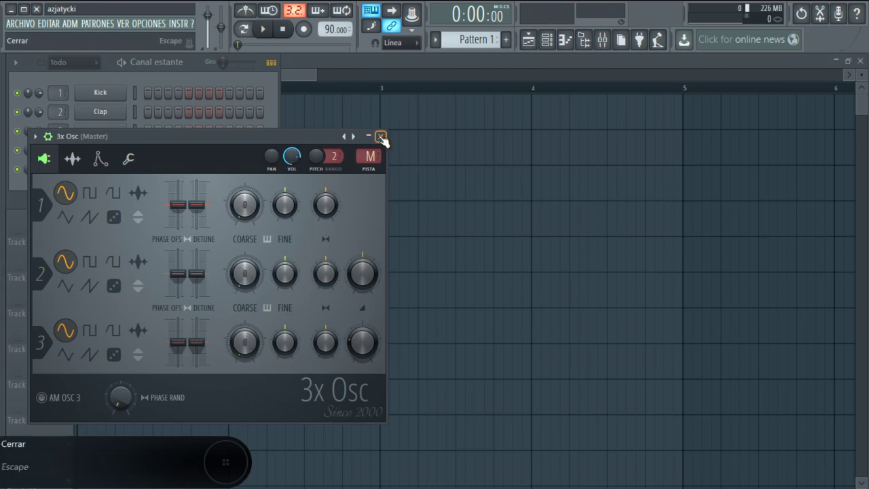
click(35, 137)
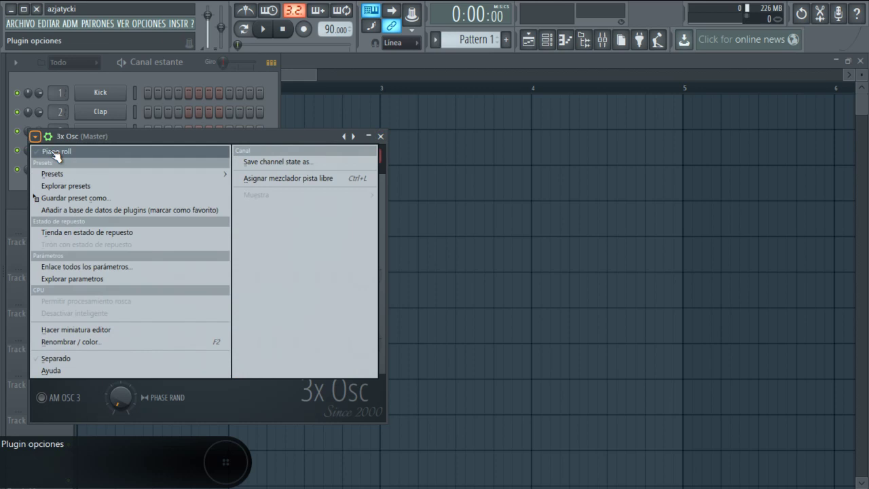
click(53, 155)
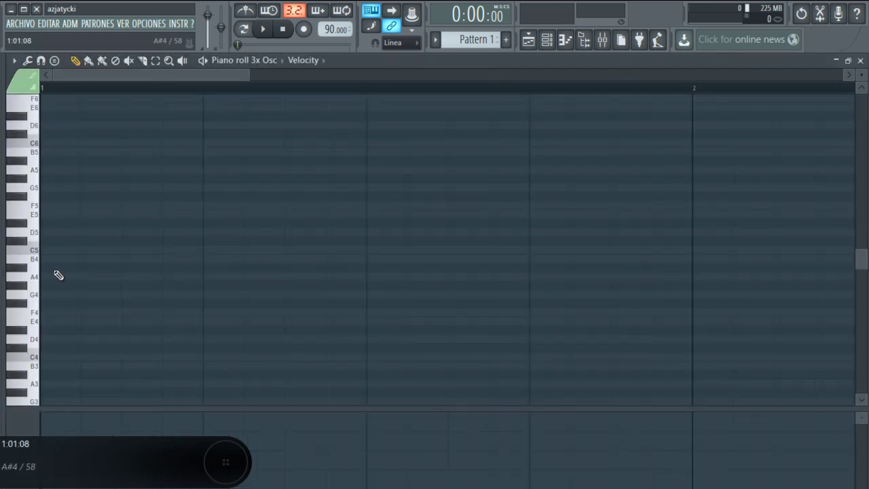
Step: Draw three-step notes C4, A3 and C4 at the start of the first three beats
click(43, 357)
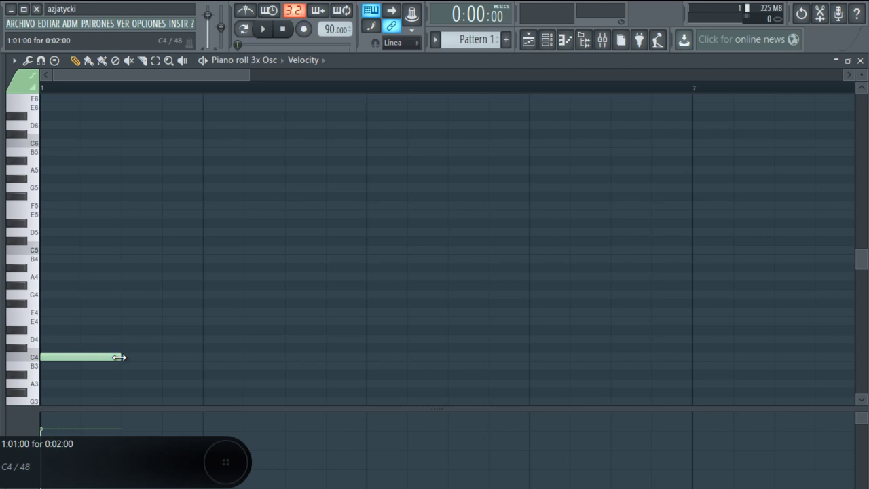
scroll(214, 374, down, 2)
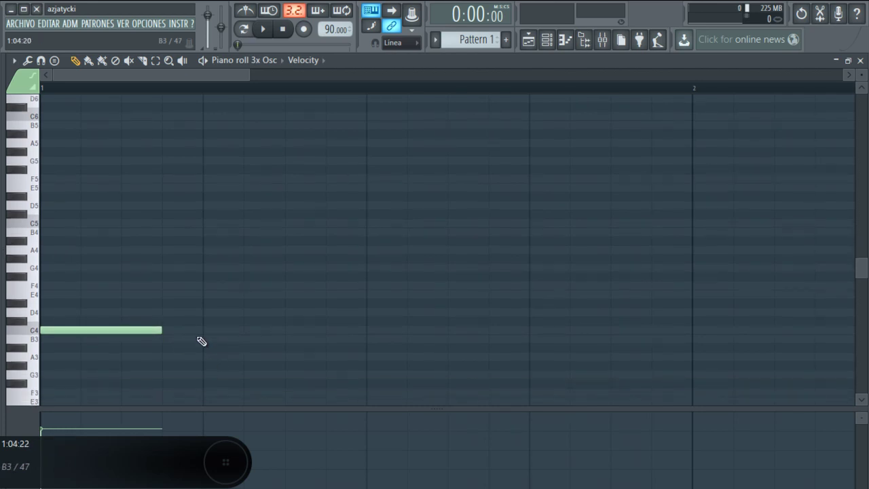
click(205, 356)
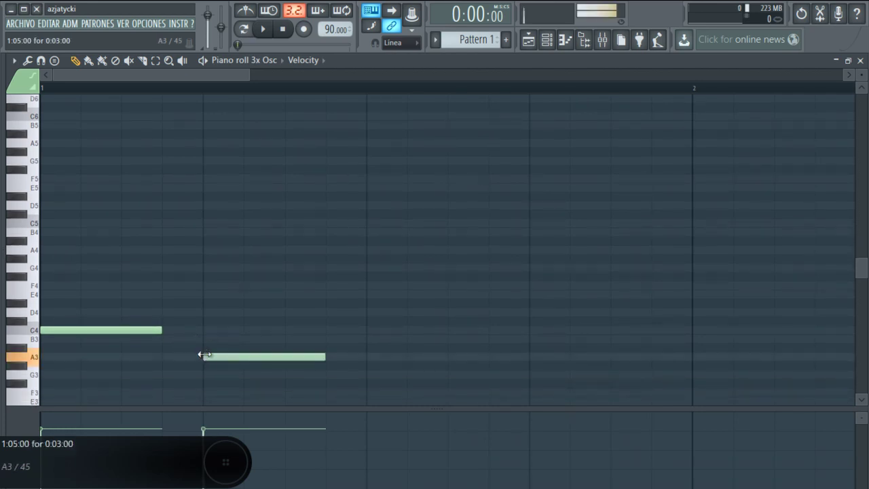
key(space)
key(space)
click(368, 330)
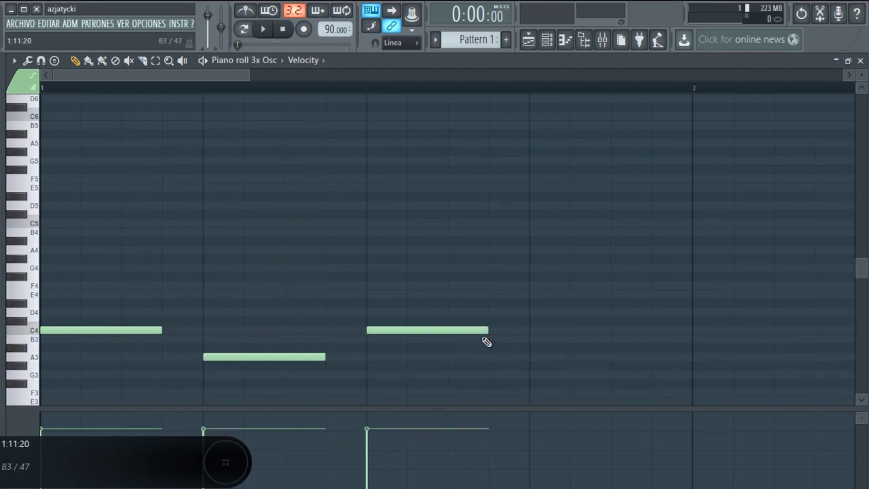
Step: Add a one-step A3 at the start of beat four and a one-step E4 at step 15
click(530, 331)
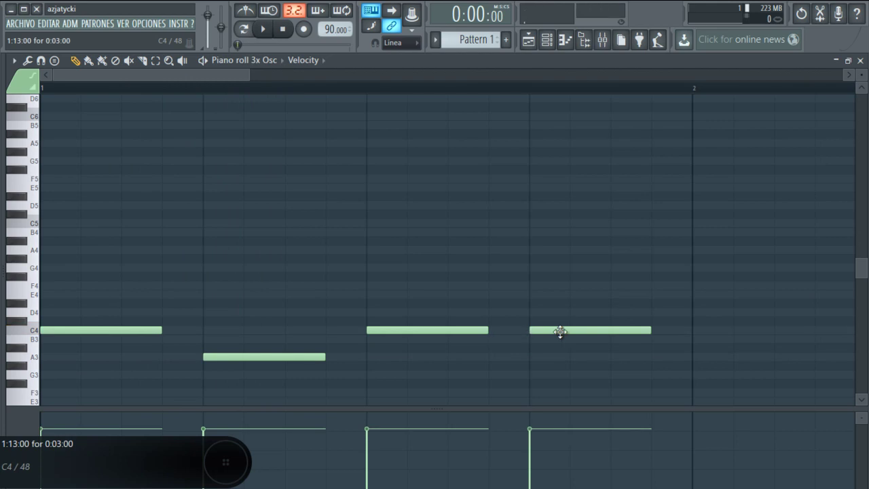
right_click(558, 331)
click(532, 357)
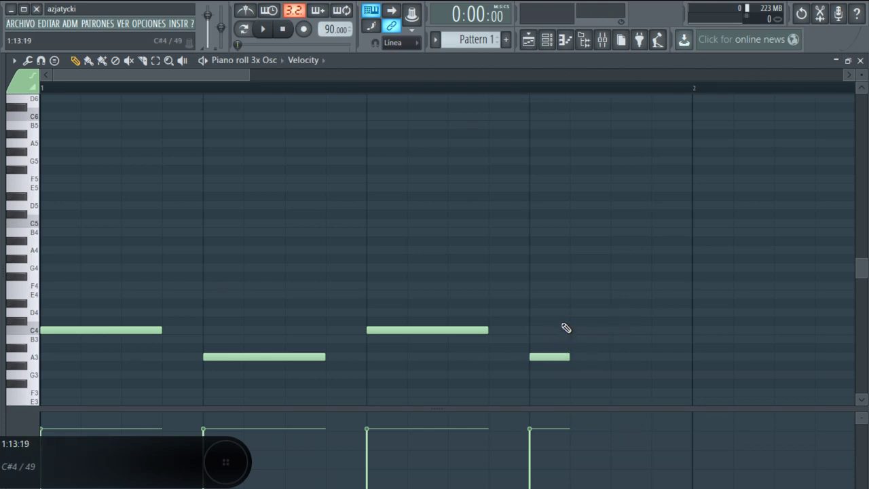
click(613, 295)
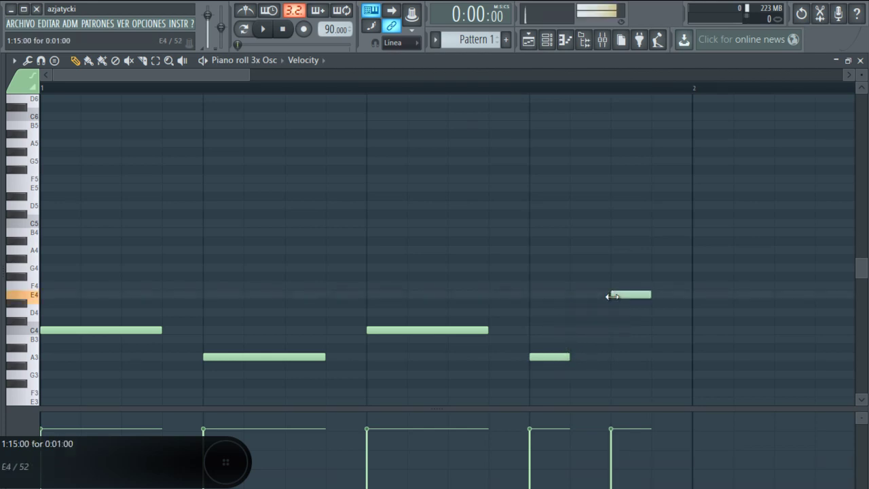
Step: Play back the pattern and slightly raise the main volume
key(space)
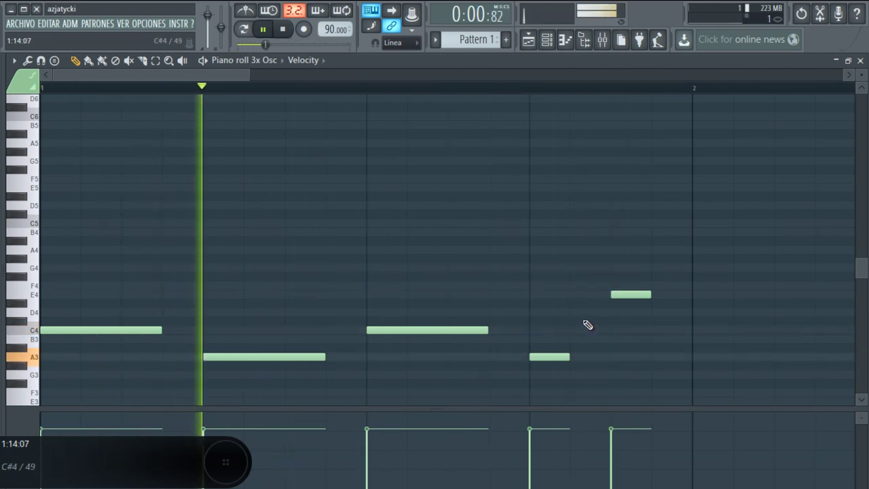
drag(207, 14, 208, 7)
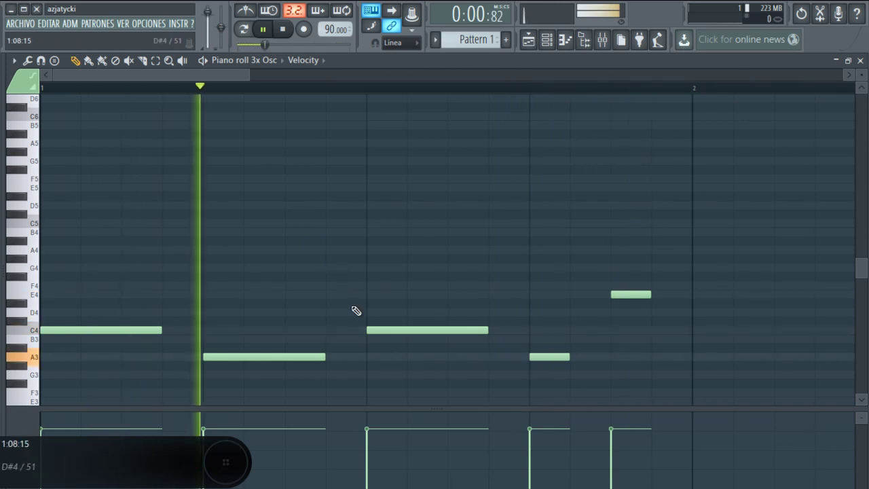
key(space)
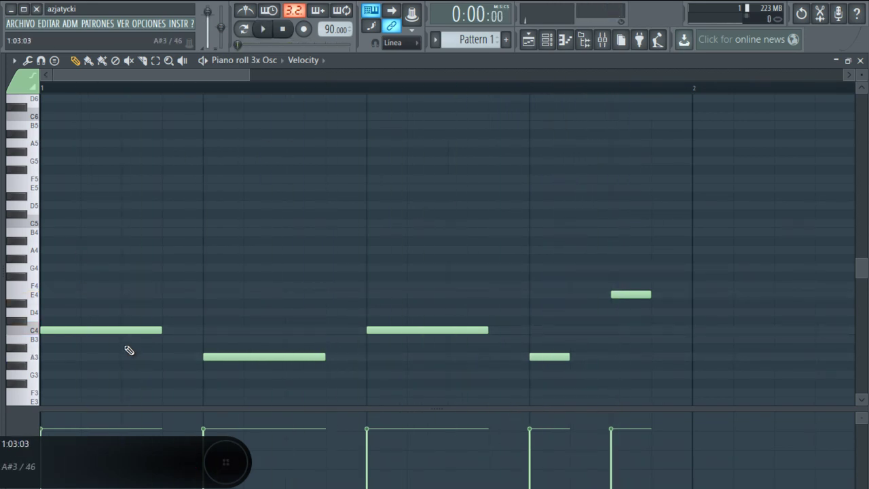
Step: Delete all five notes from the piano roll
right_click(116, 330)
right_click(265, 357)
right_click(428, 330)
right_click(627, 297)
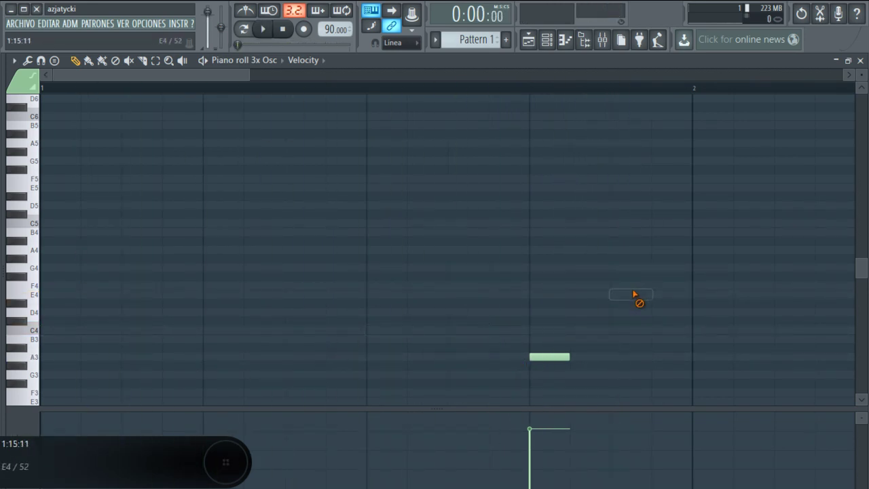
right_click(553, 356)
Step: Draw three-step notes C5, A4 and C5 at the start of the first three beats
click(46, 223)
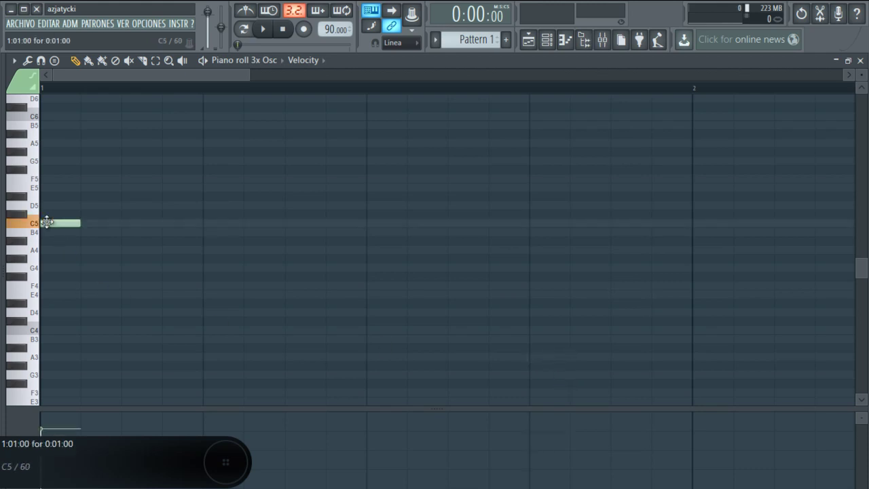
click(55, 224)
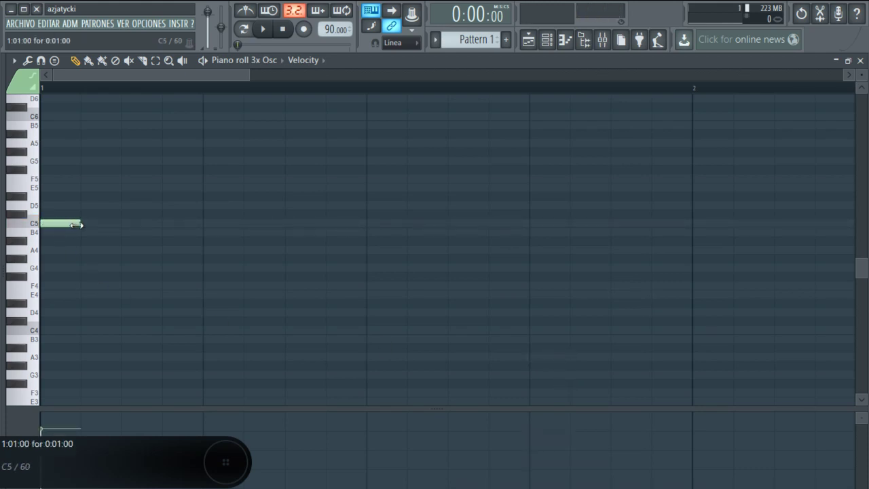
click(211, 252)
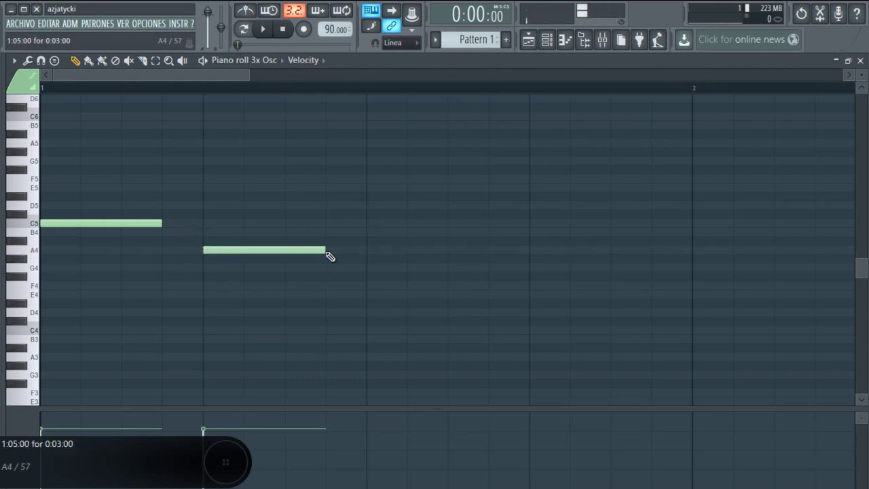
click(374, 224)
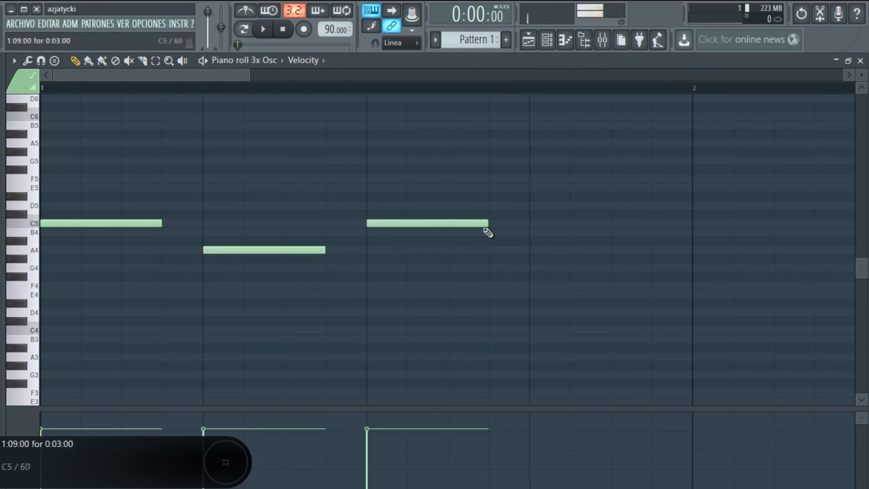
Step: Add a one-step A4 at step 13 and a one-step C#5 at step 15, and play back the melody
click(532, 249)
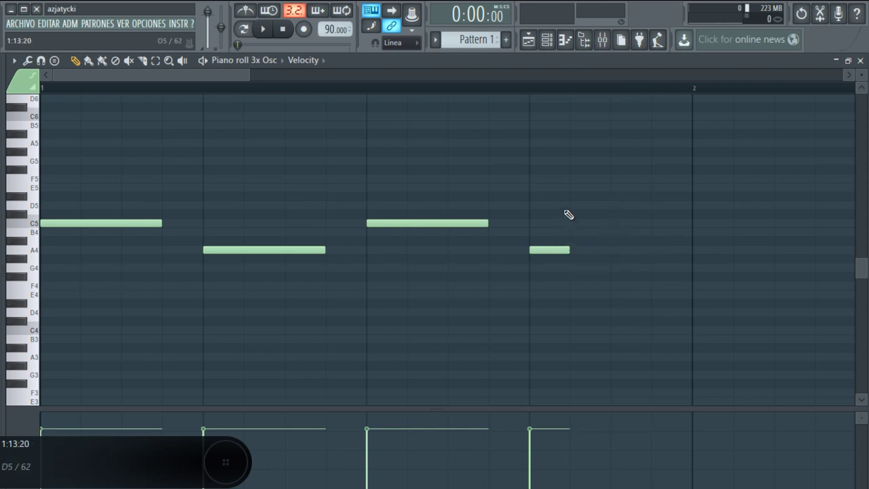
click(611, 188)
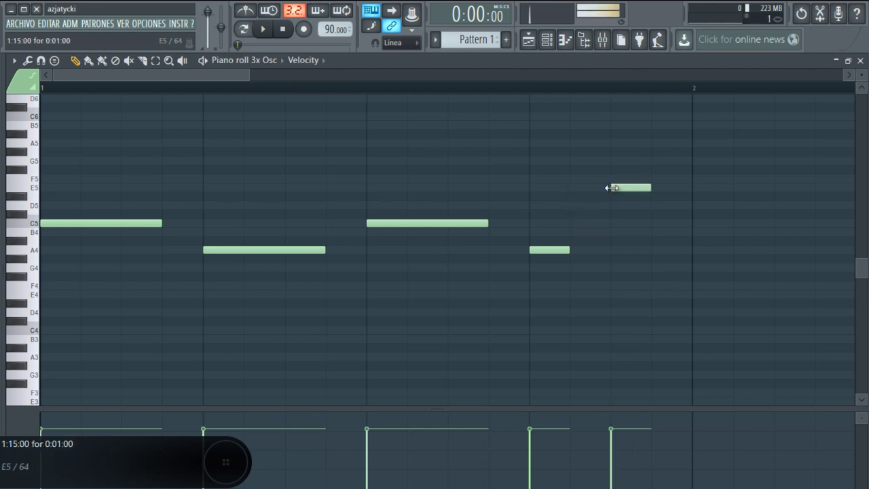
right_click(618, 190)
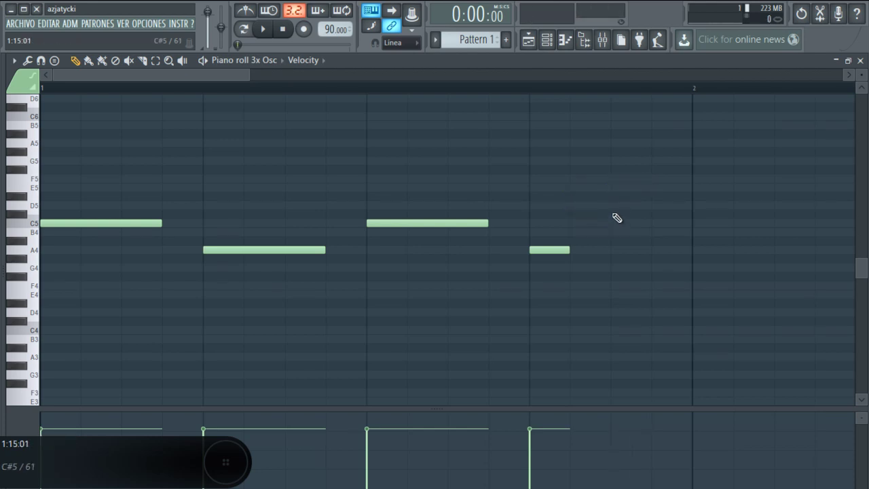
click(613, 214)
key(space)
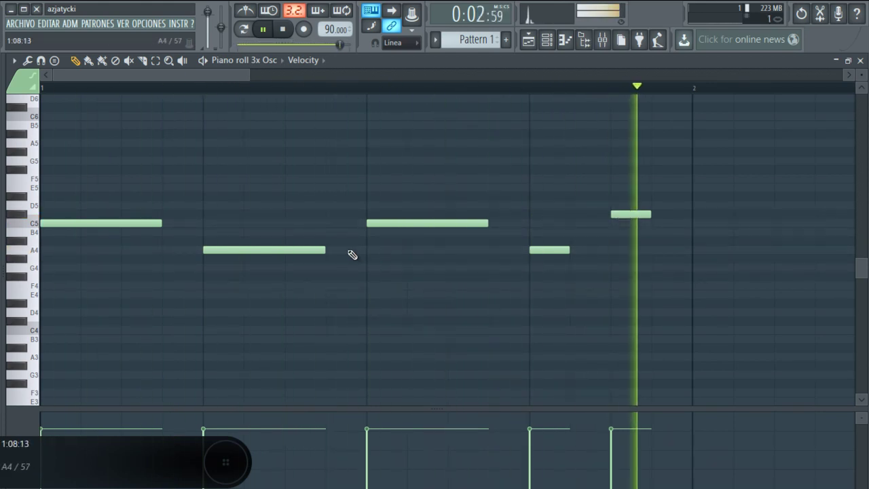
key(space)
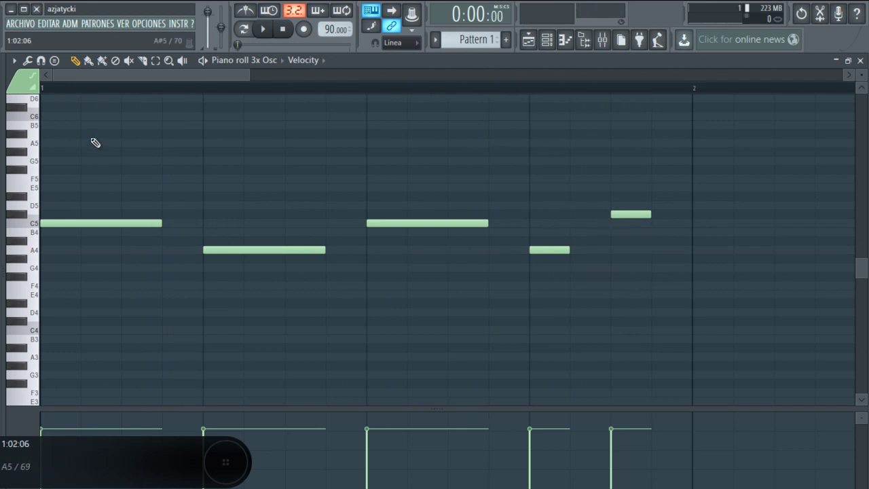
Step: Select all the notes and transpose them down one octave so the melody starts on C4
click(155, 60)
drag(127, 165, 638, 290)
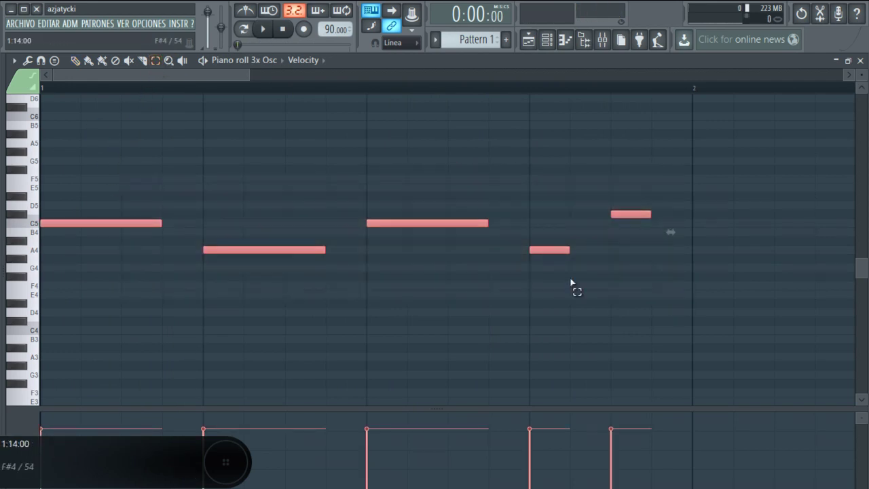
click(88, 60)
drag(85, 226, 88, 256)
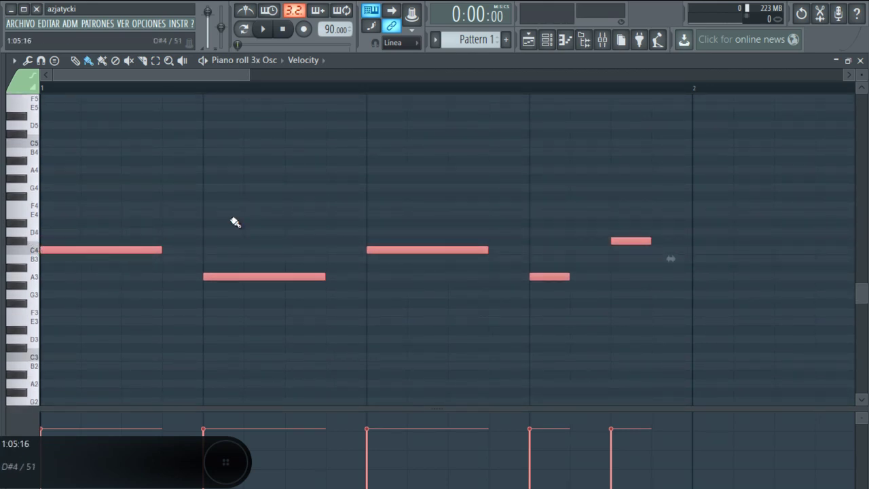
Step: Play the pattern while trying different pitches for the last note, and set it to G4
key(space)
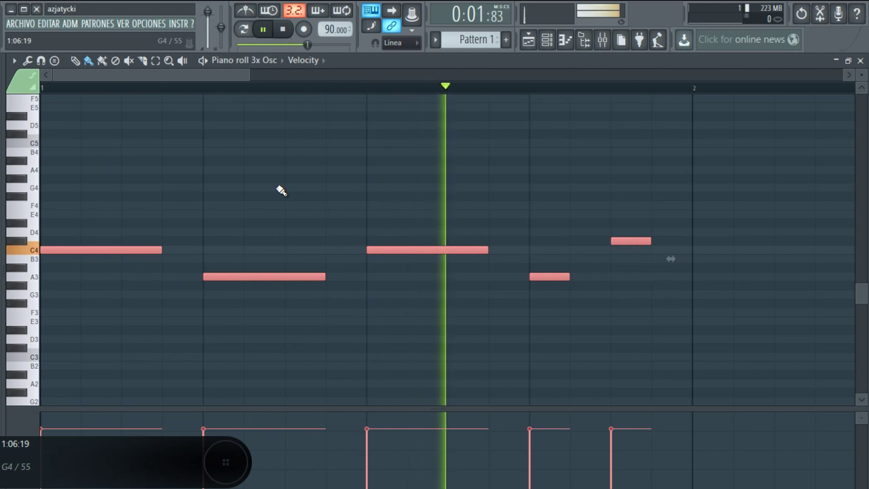
drag(635, 241, 619, 216)
key(space)
key(space)
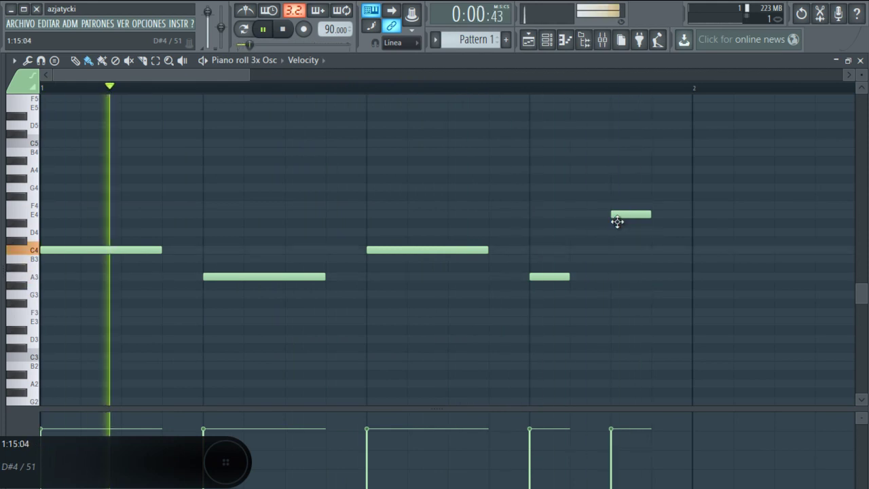
drag(623, 210, 627, 166)
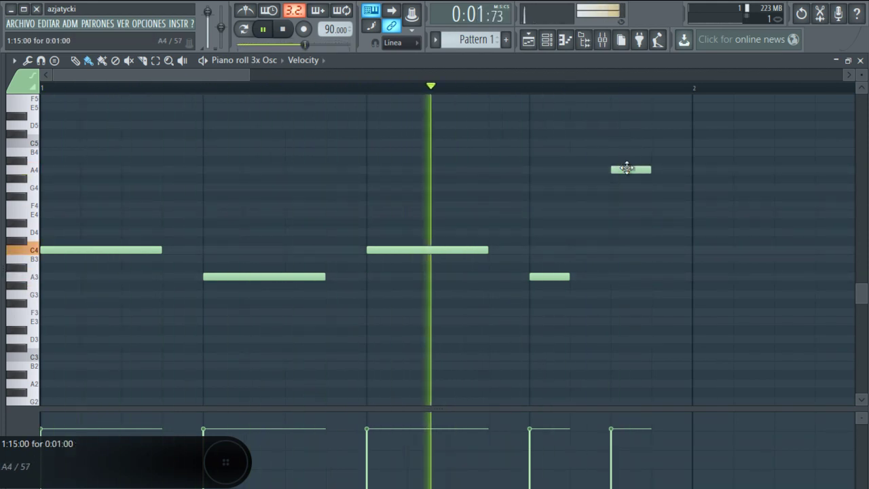
drag(626, 168, 631, 186)
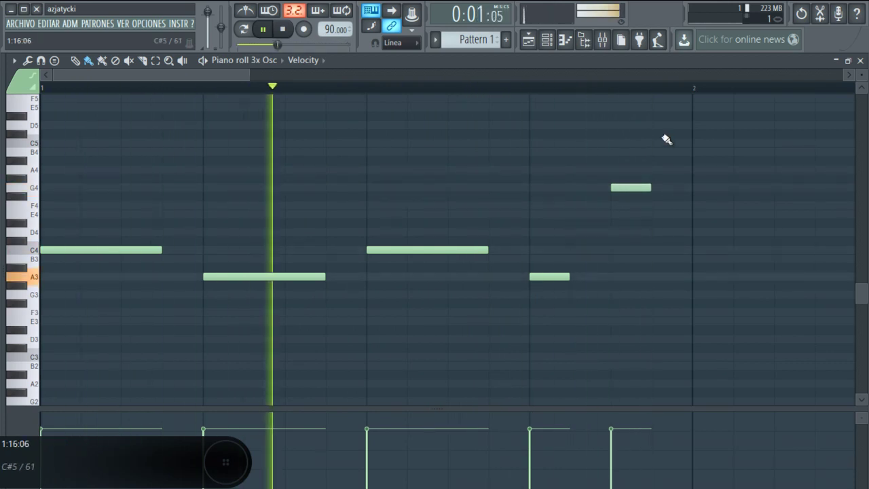
key(space)
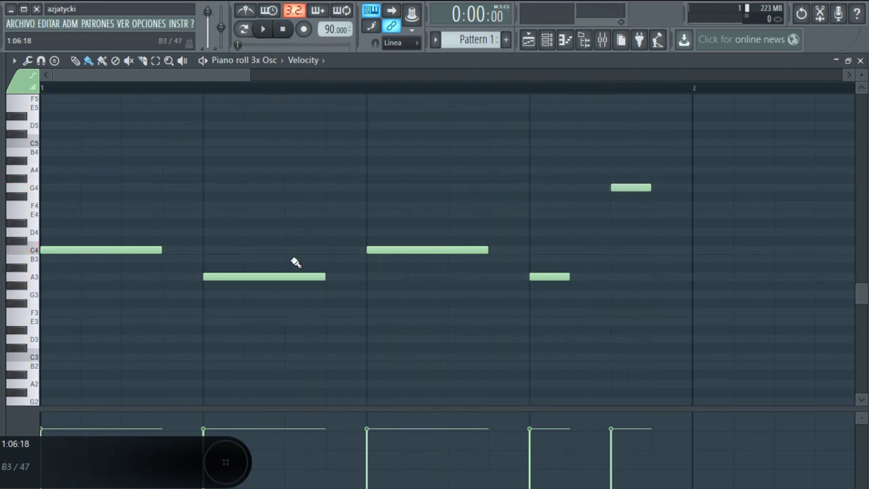
Step: Shorten the first C4 note to one step and place another one-step C4 at step 4
drag(163, 252, 33, 260)
click(157, 249)
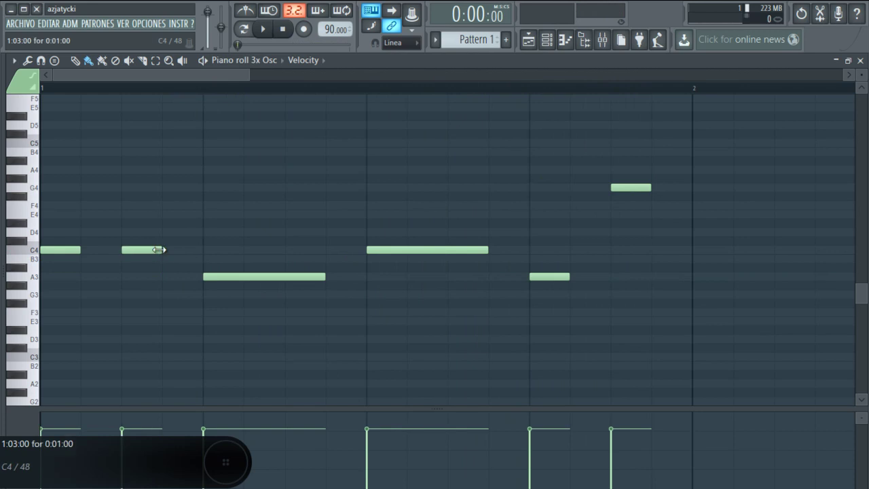
drag(152, 250, 181, 251)
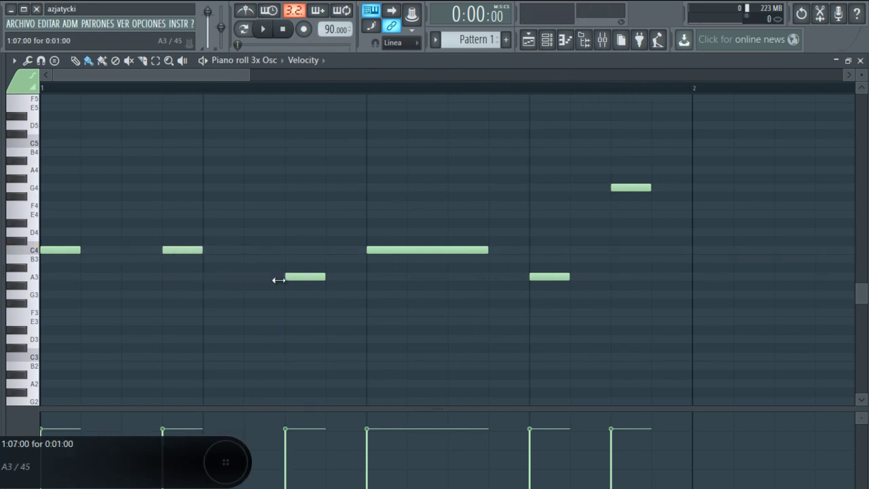
Step: Shorten the third beat's C4 note to one step while the pattern plays
key(space)
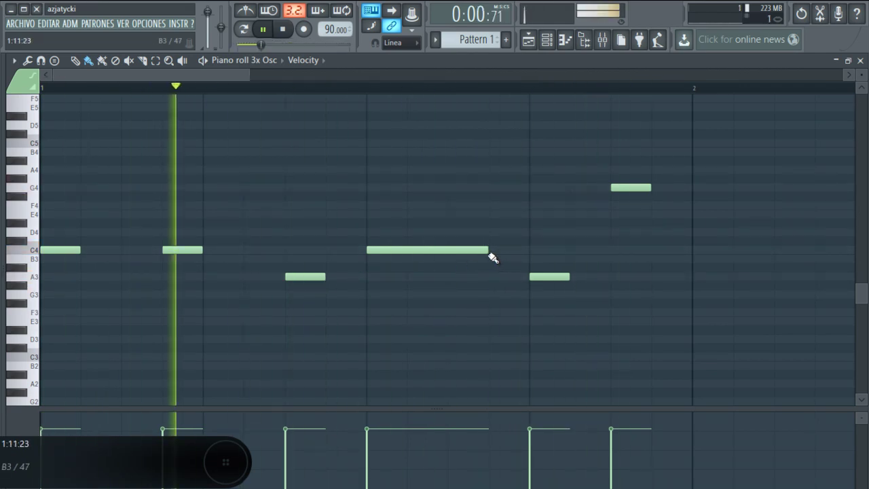
drag(483, 251, 414, 256)
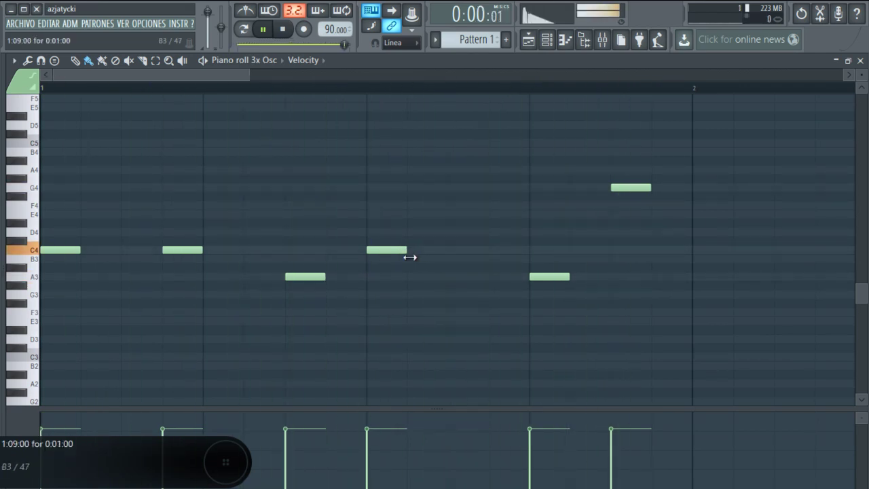
Step: Stop playback and delete the A3 and G4 notes in the fourth beat
key(space)
right_click(631, 188)
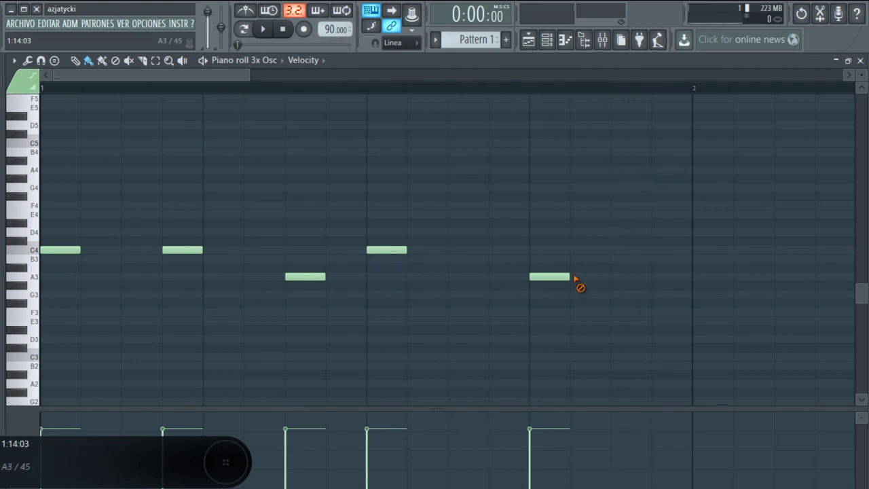
right_click(554, 276)
Step: Set the snap to 1/6 beat, place three evenly spaced one-step B3 notes across the fourth beat, and audition the pattern
click(385, 42)
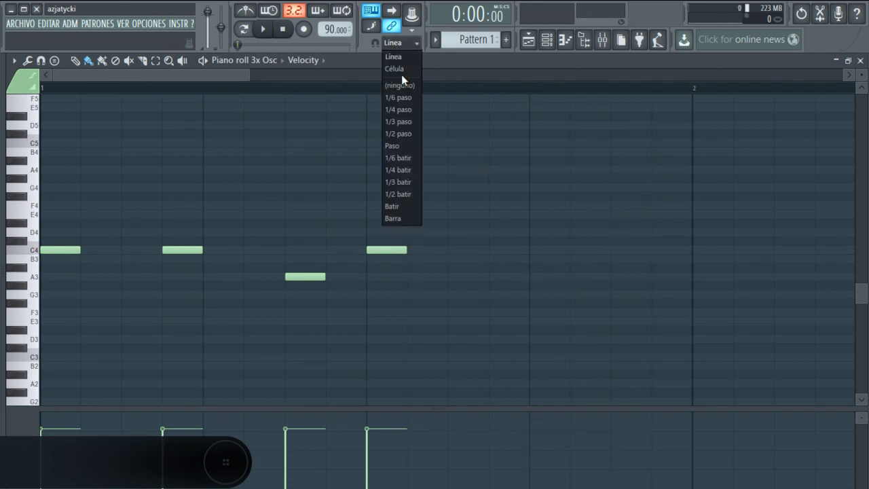
click(405, 159)
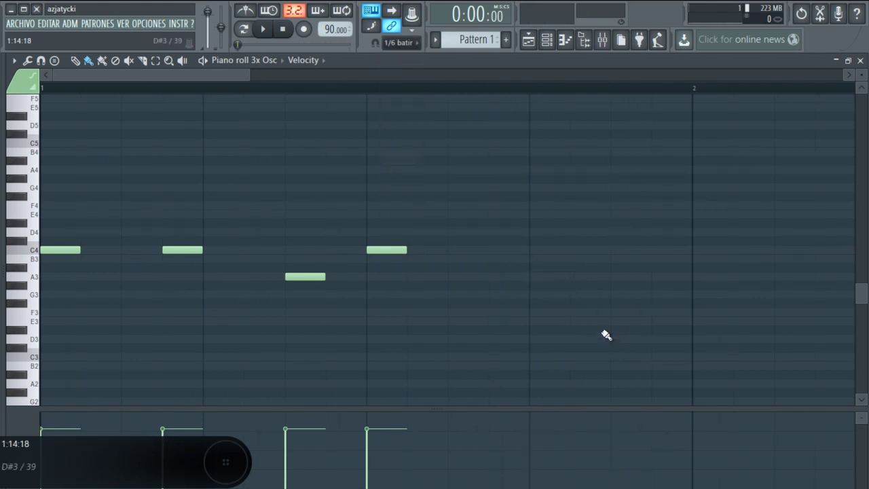
click(537, 260)
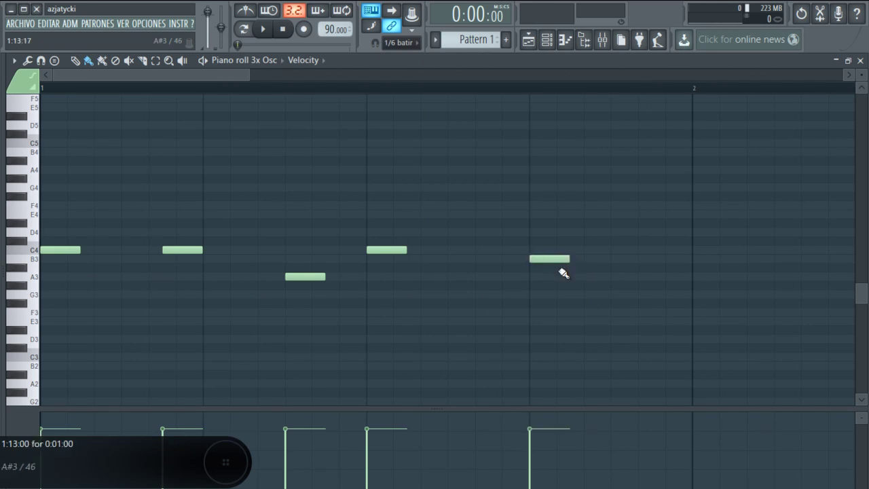
click(593, 261)
click(642, 261)
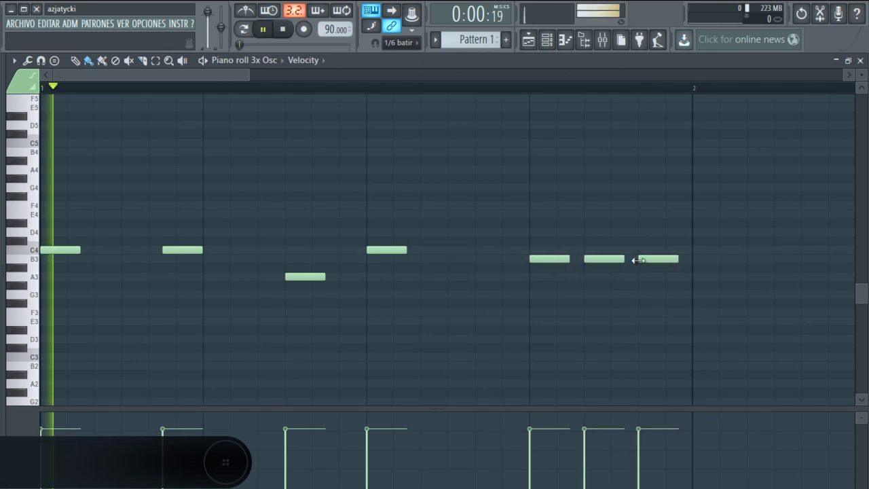
key(space)
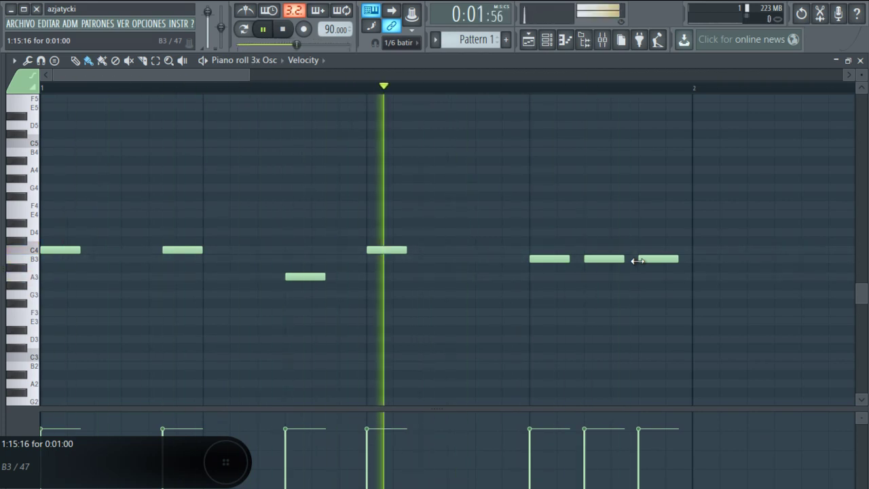
key(space)
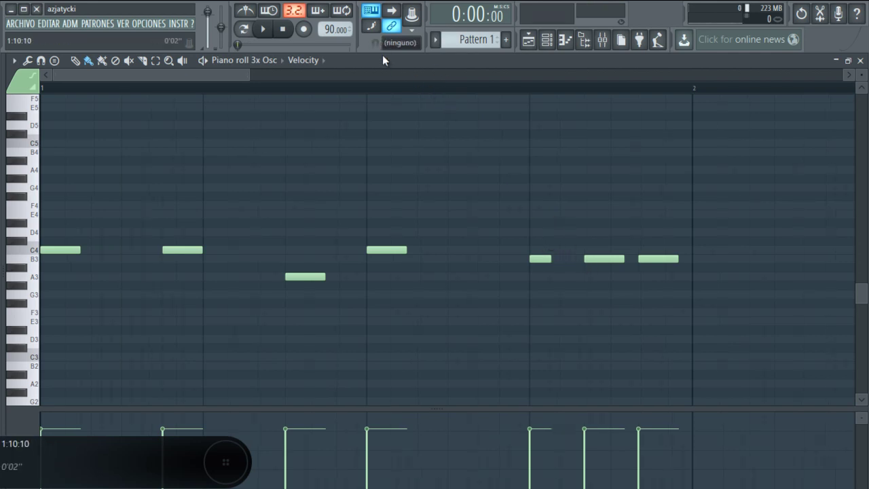
Step: Shorten the first B3 note to about half a step and fill the fourth beat with equally short B3 notes every 1/6 beat
right_click(591, 261)
right_click(658, 259)
click(537, 263)
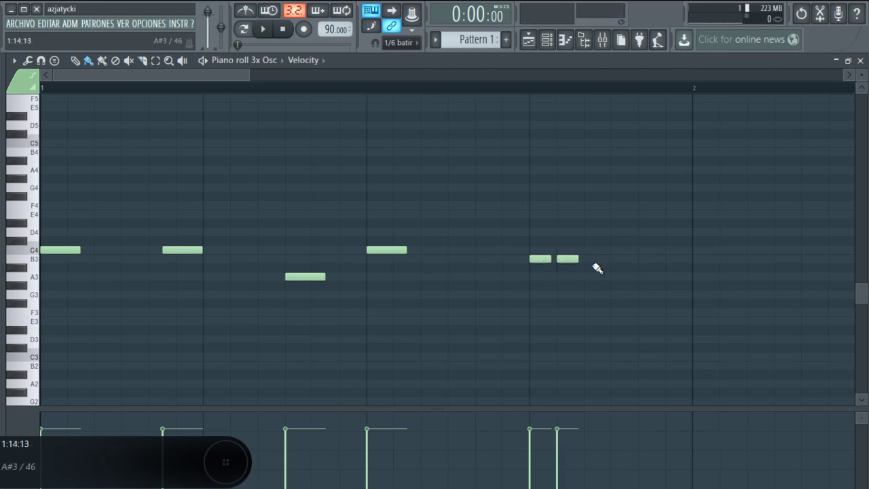
key(space)
click(645, 258)
click(671, 259)
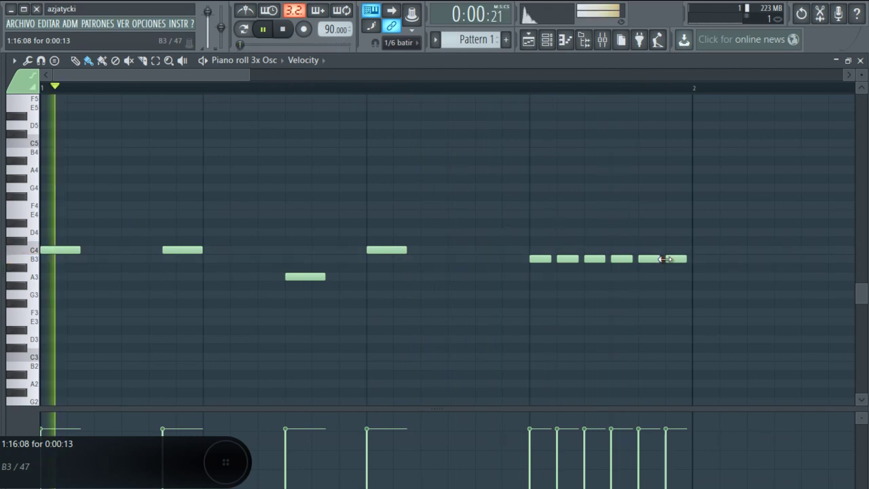
Step: Delete every second short B3 note in the fourth beat, keeping three evenly spaced notes while the pattern plays
right_click(574, 260)
right_click(619, 259)
right_click(676, 258)
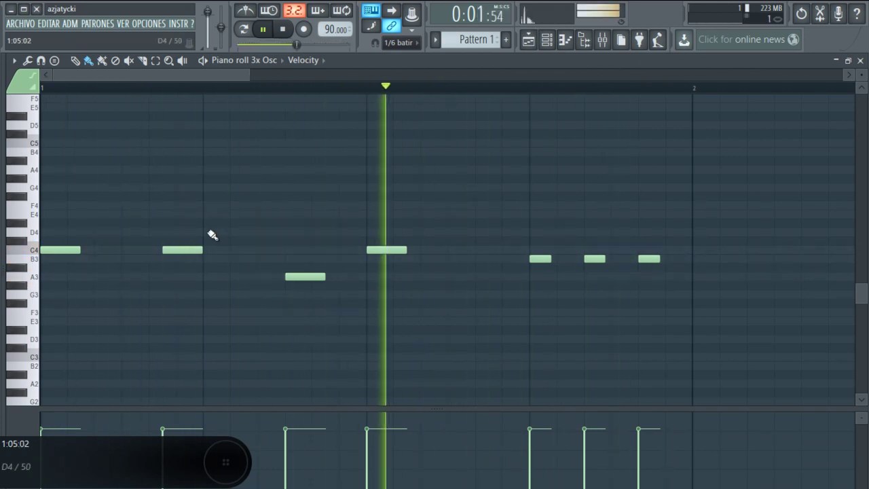
Step: Raise the A3 note at step 7 to F4 and add a one-step E4 note at step 11, auditioning the pattern
drag(308, 278, 303, 205)
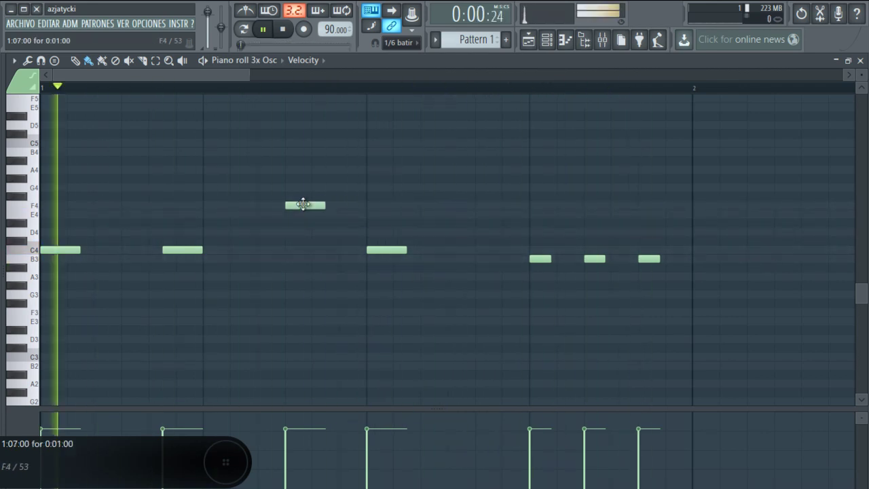
key(space)
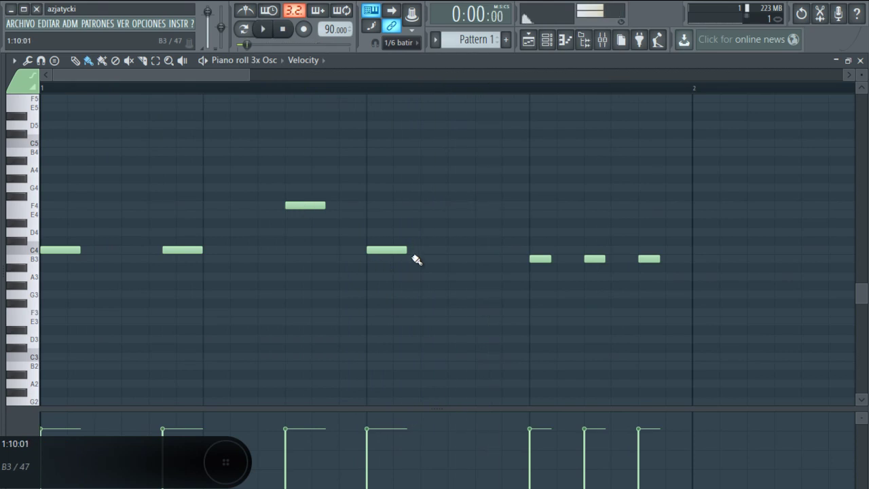
key(space)
drag(449, 256, 468, 214)
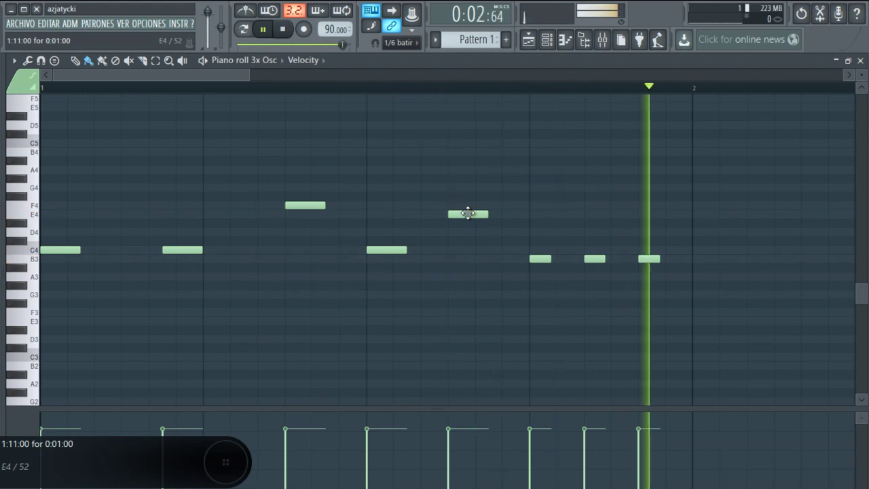
key(space)
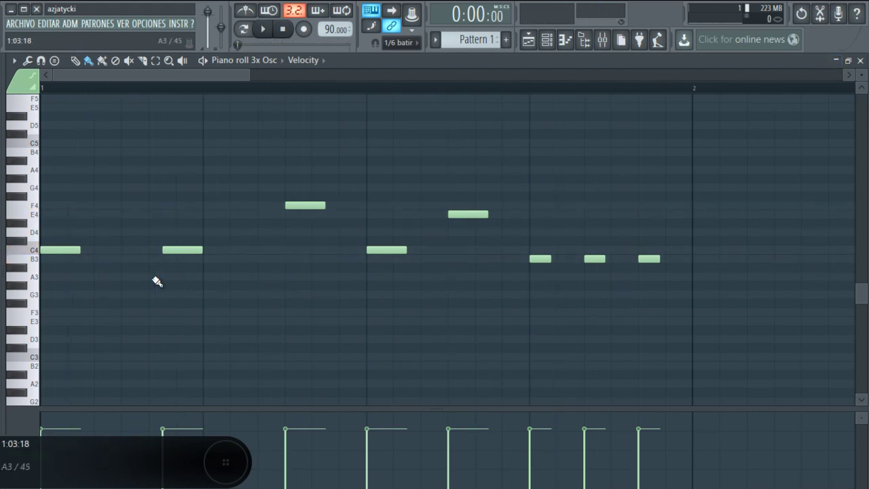
drag(53, 250, 79, 252)
double_click(80, 252)
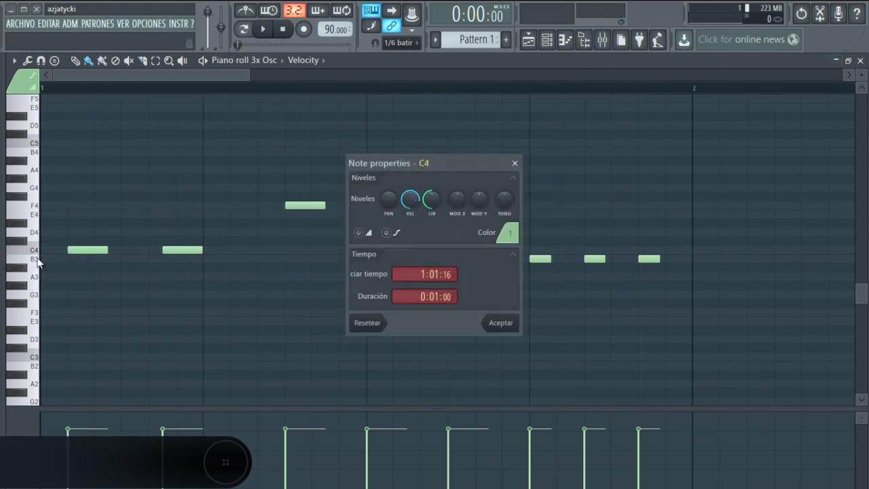
click(503, 324)
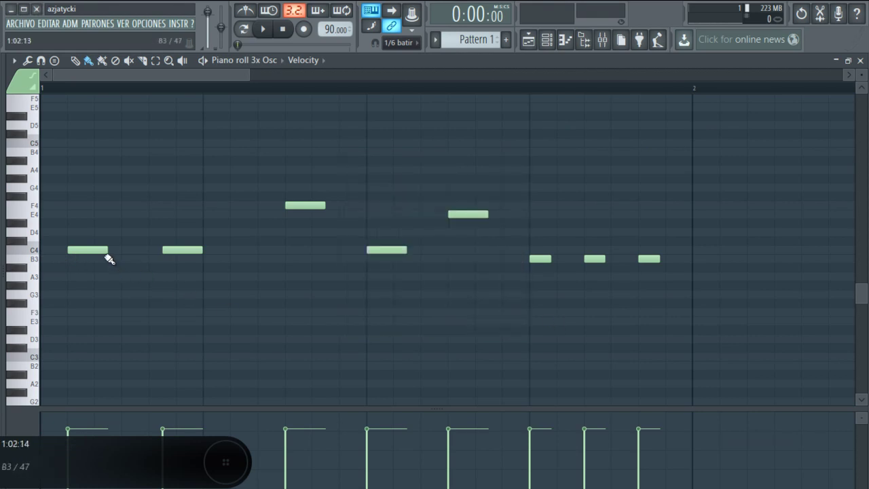
drag(101, 249, 27, 252)
Step: Try a one-step E4 note between the first two C4 notes, audition it, and delete it
click(101, 214)
key(space)
key(space)
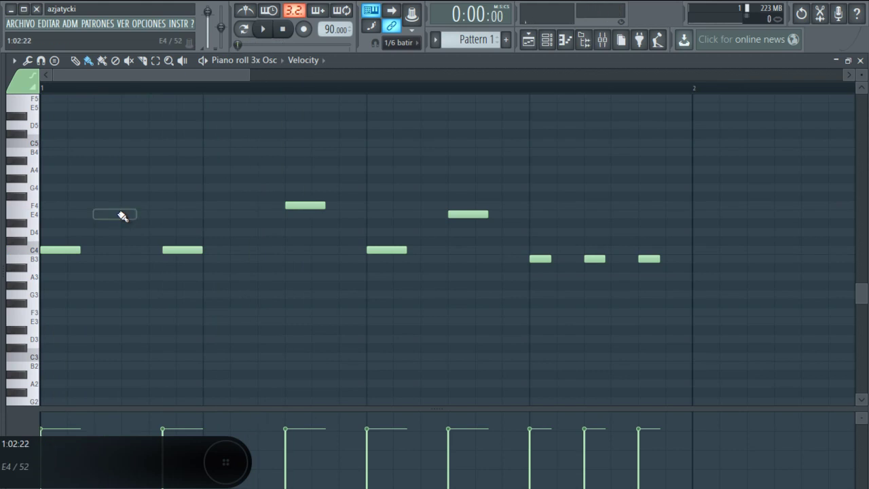
right_click(118, 216)
Step: Play the pattern to check the complete melody, and stop playback
key(space)
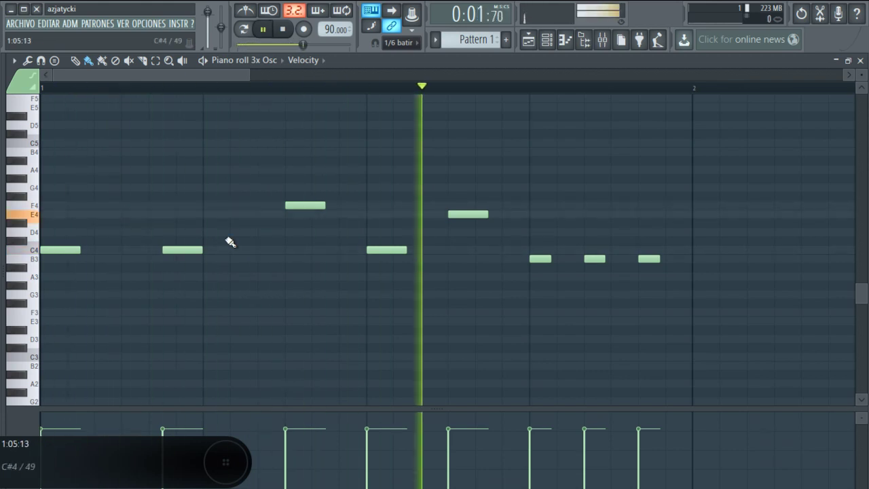
key(space)
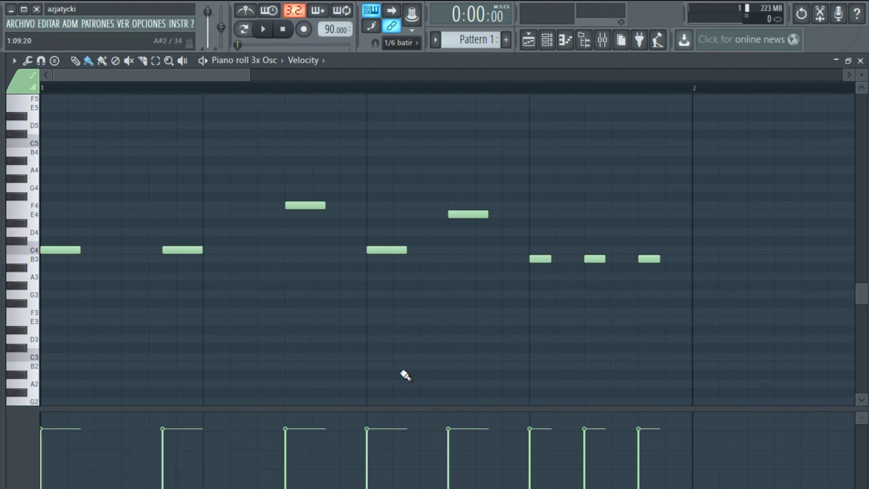
key(alt+Tab)
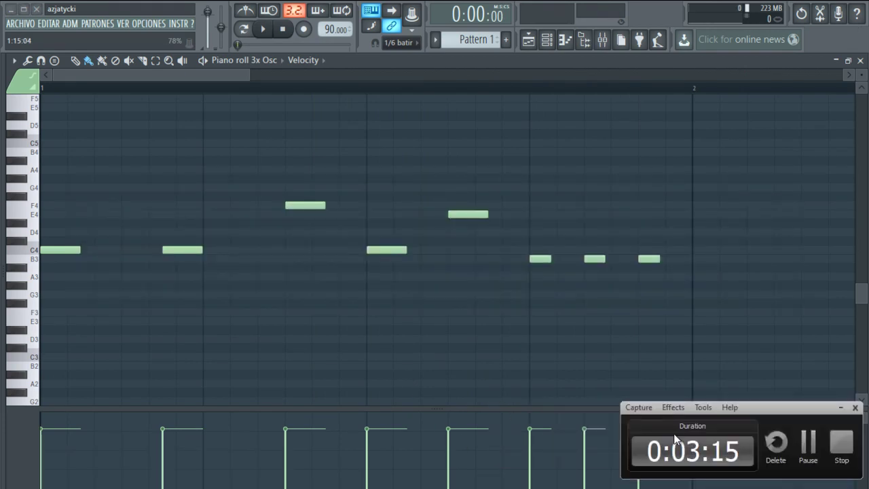